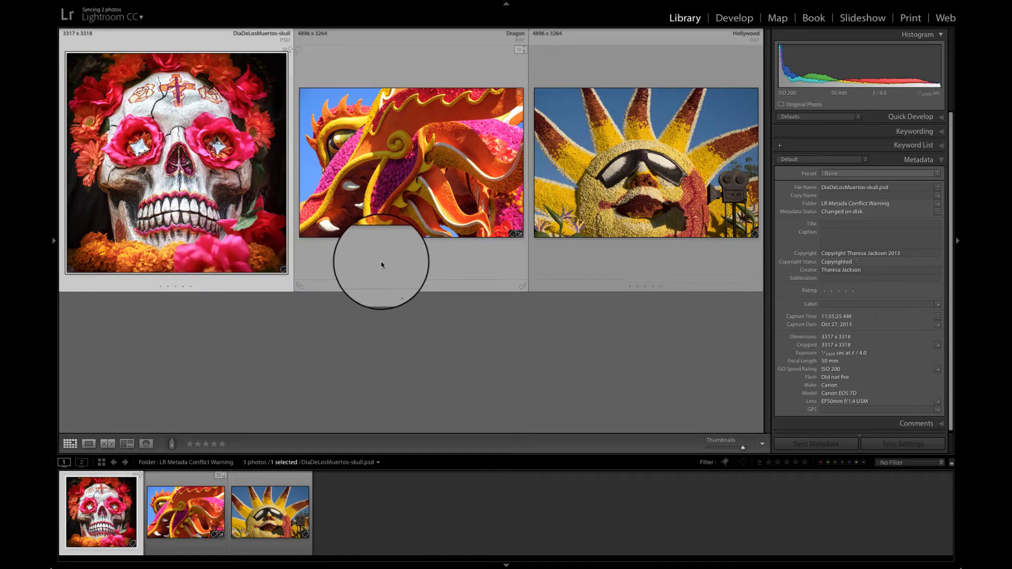
Check the Dragon photo's 'Conflict detected' metadata status, then select the Hollywood photo
{"action": "left_click", "coordinate": [382, 266]}
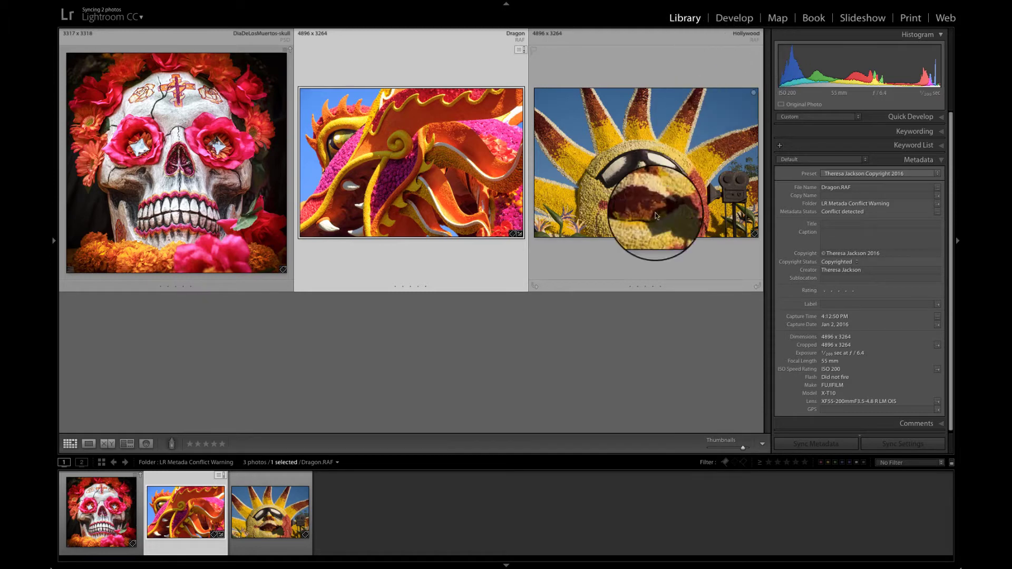
{"action": "left_click", "coordinate": [647, 253]}
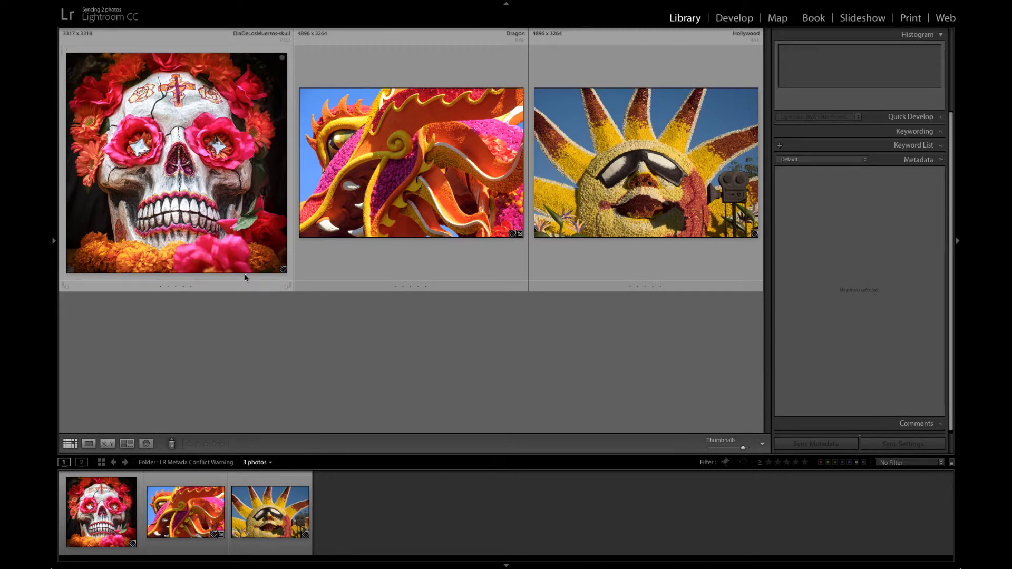
Select the skull photo, then open DiaDeLosMuertos-skull.psd from Finder in Photoshop
{"action": "left_click", "coordinate": [242, 279]}
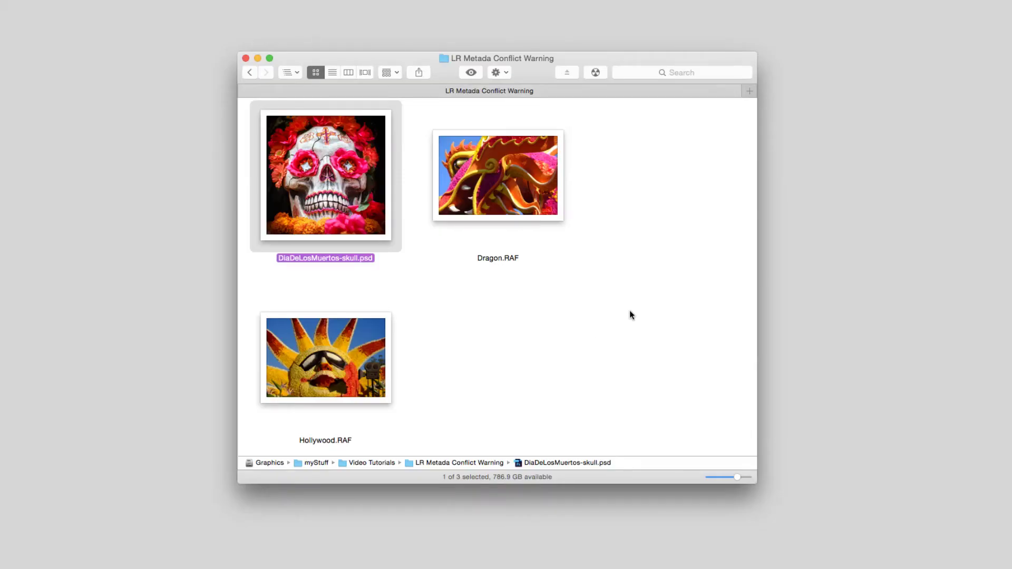
{"action": "double_click", "coordinate": [323, 201]}
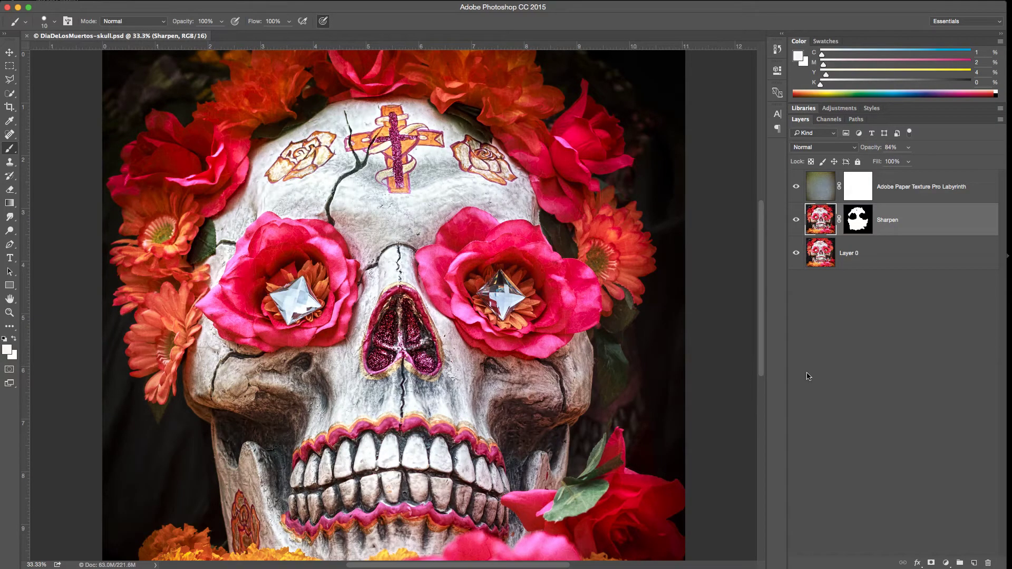
Add a Black & White adjustment layer above the paper texture layer and save the PSD
{"action": "left_click", "coordinate": [841, 294]}
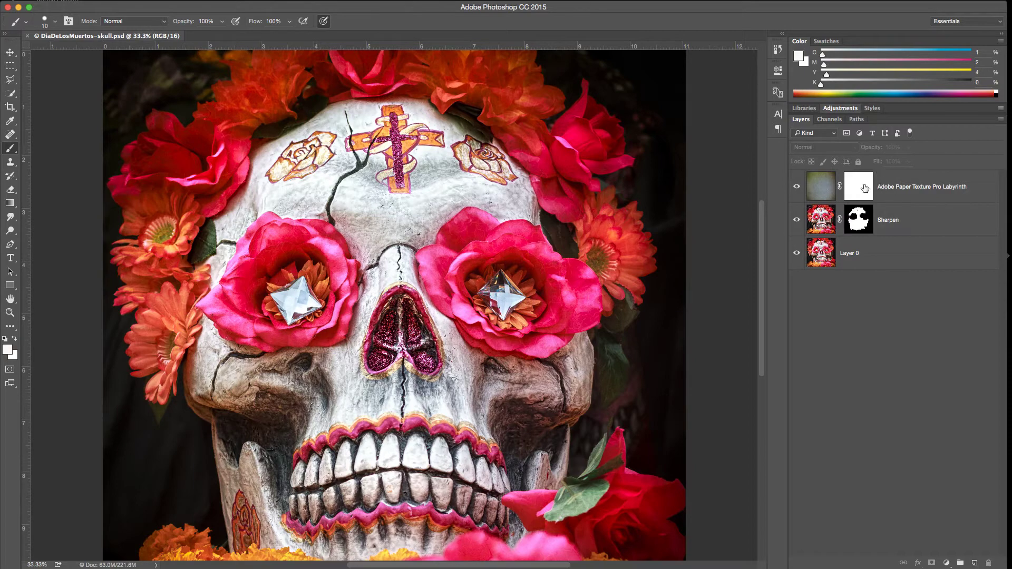
{"action": "left_click", "coordinate": [820, 186]}
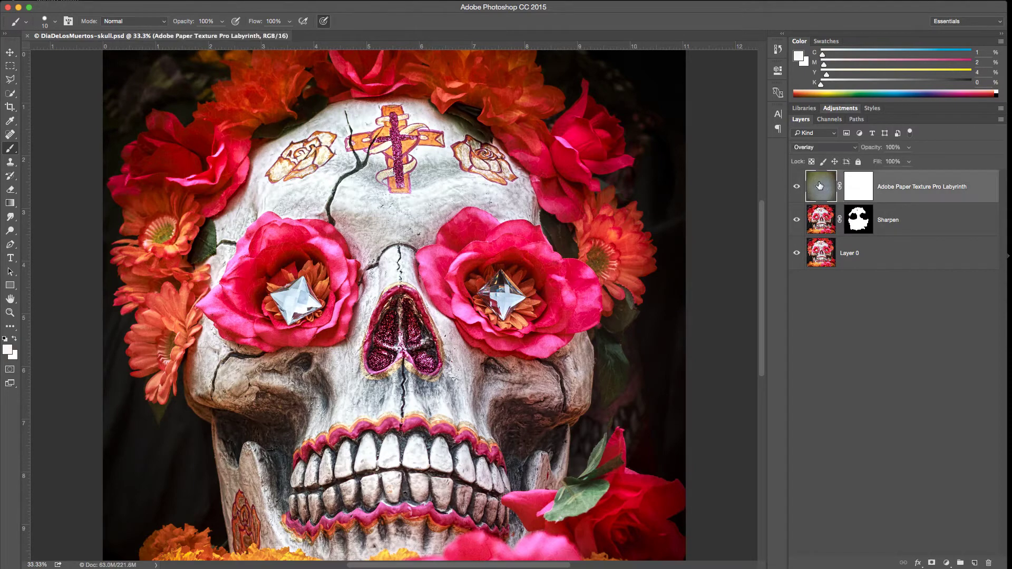
{"action": "left_click", "coordinate": [832, 108]}
{"action": "left_click", "coordinate": [839, 142]}
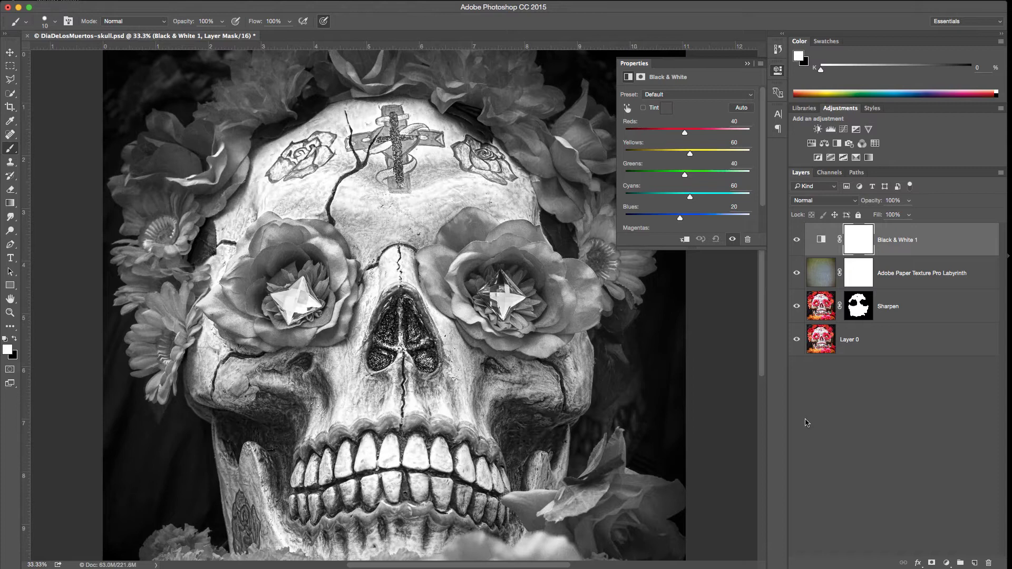
{"action": "key", "text": "super+s"}
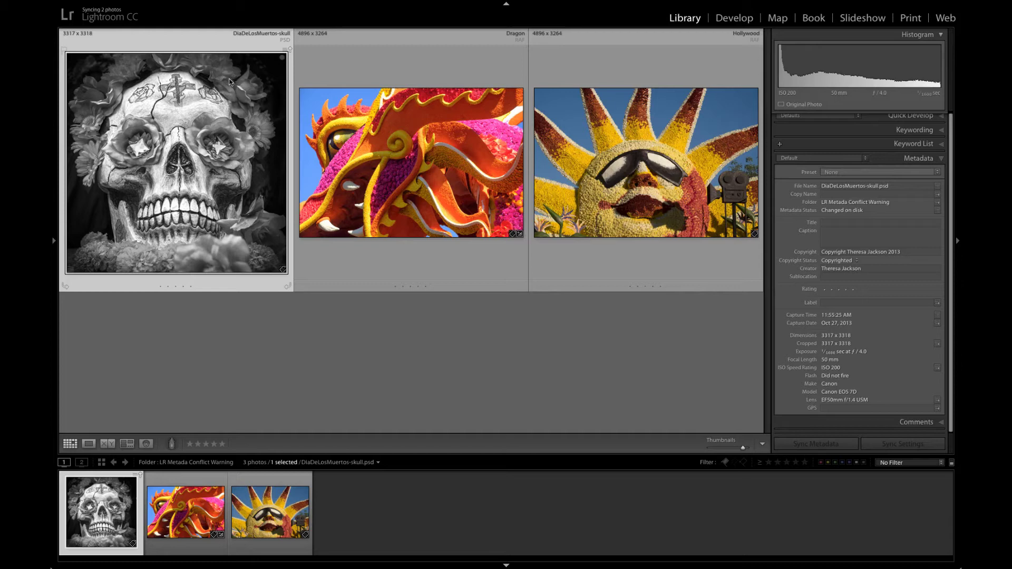
Resolve the skull photo's metadata conflict by importing settings from disk
{"action": "left_click", "coordinate": [289, 51]}
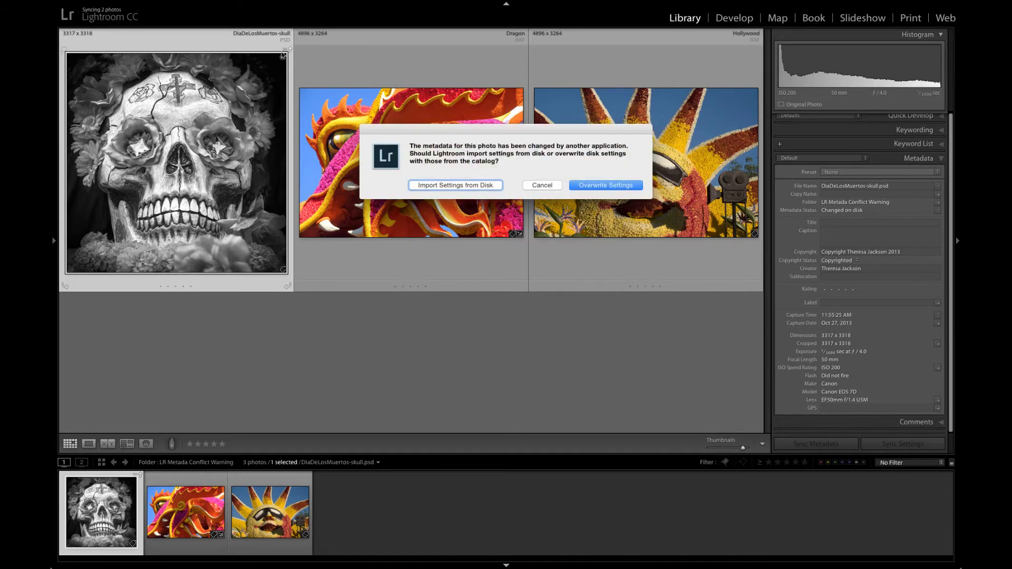
{"action": "left_click", "coordinate": [451, 186]}
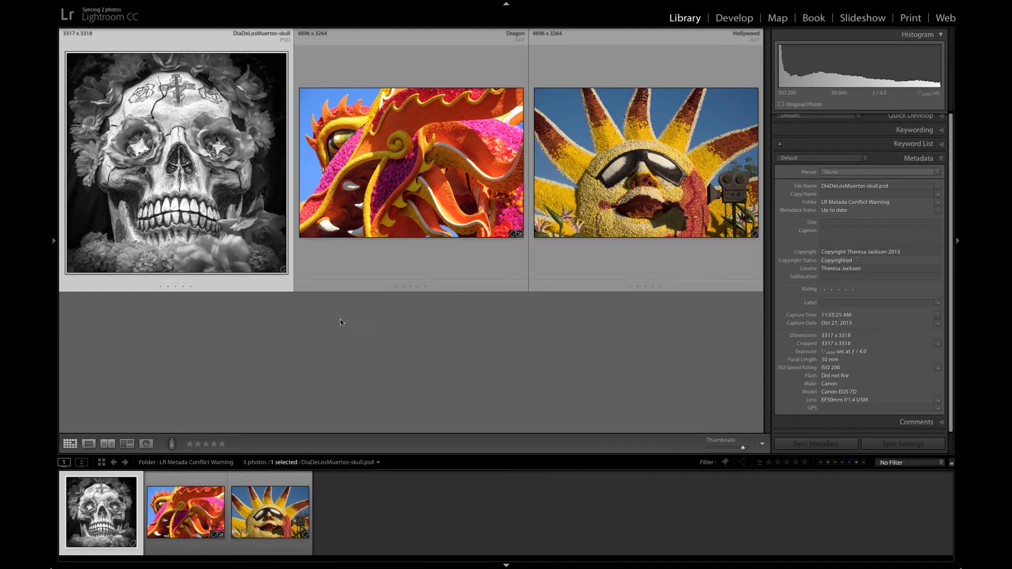
Edit the original skull PSD in Photoshop, hide Black & White 1, and save
{"action": "key", "text": "super+e"}
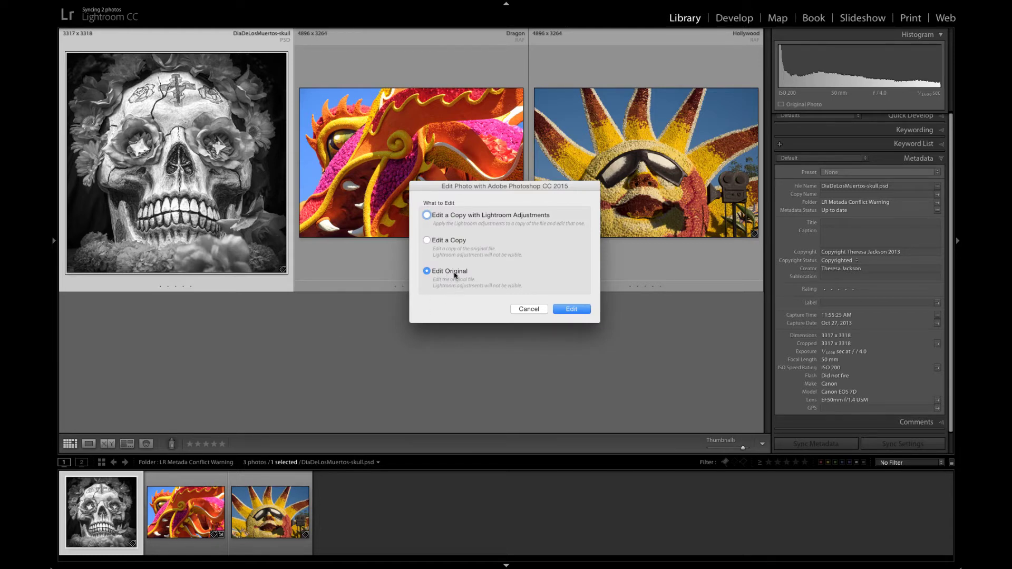
{"action": "left_click", "coordinate": [569, 311]}
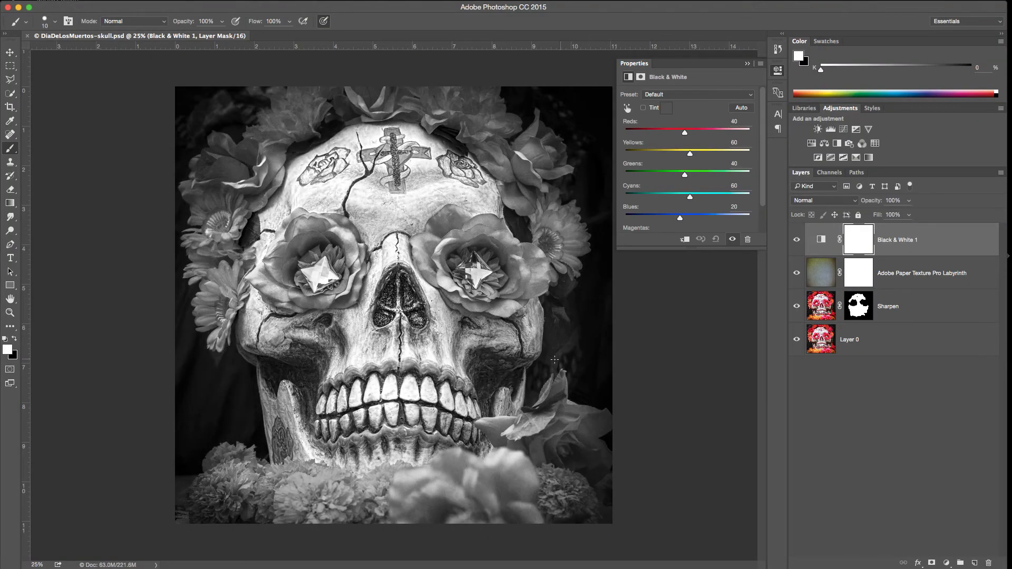
{"action": "left_click", "coordinate": [797, 240]}
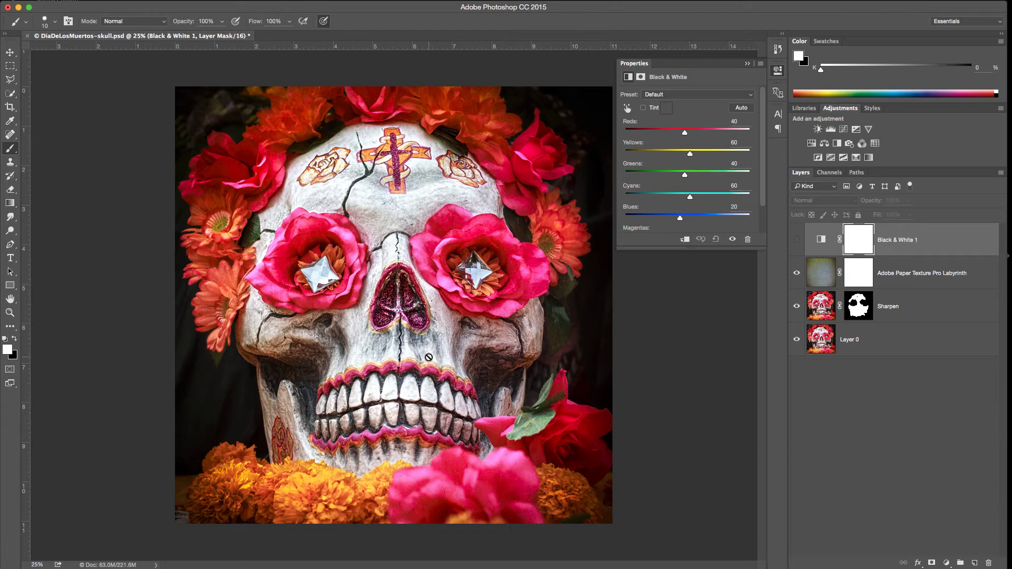
{"action": "key", "text": "super+s"}
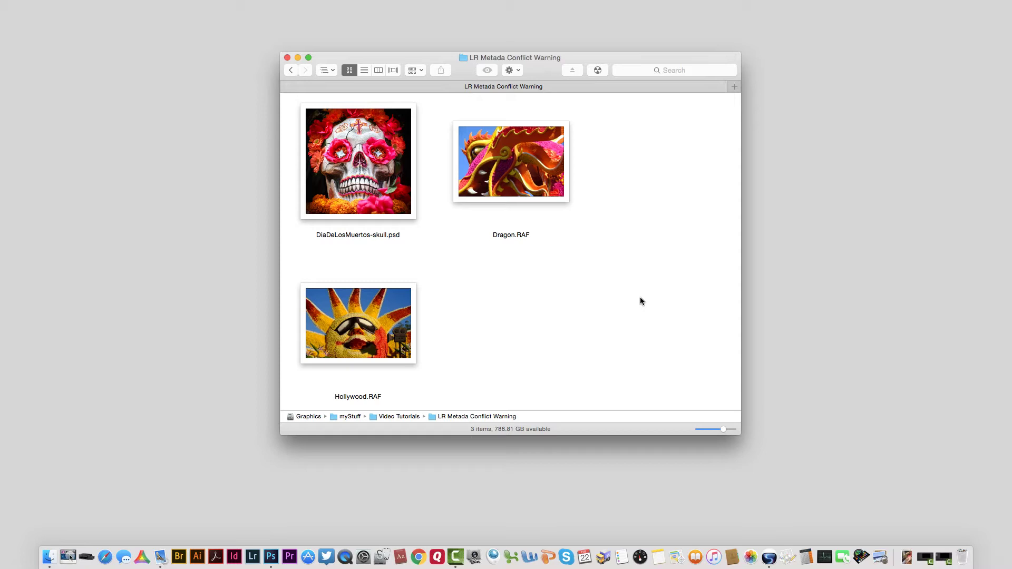
Select Dragon.RAF in Finder to open it in Camera Raw
{"action": "left_click", "coordinate": [509, 186]}
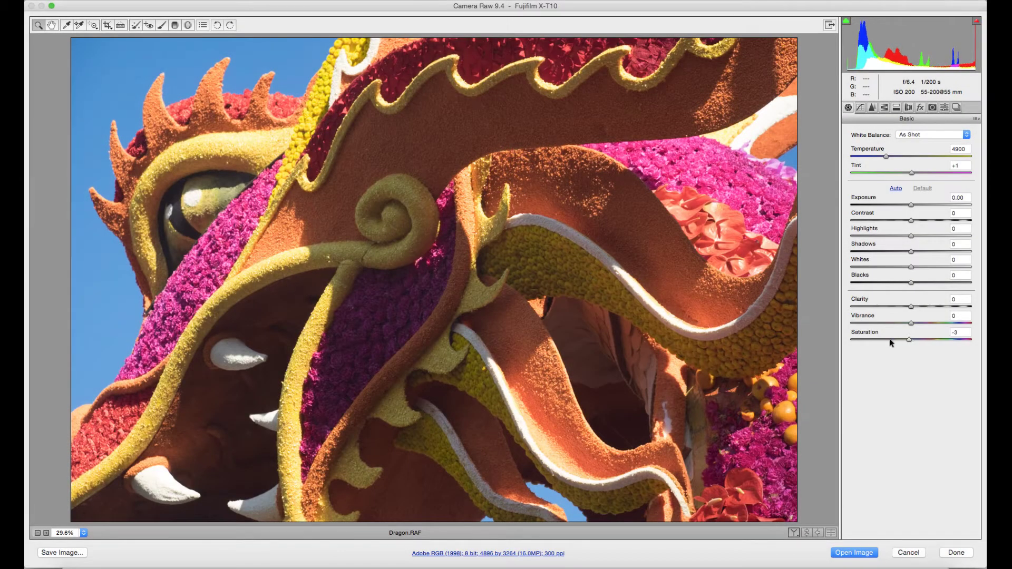
Set Dragon's Saturation to -100 in Camera Raw and apply with Done
{"action": "left_click_drag", "start_coordinate": [911, 340], "coordinate": [838, 346]}
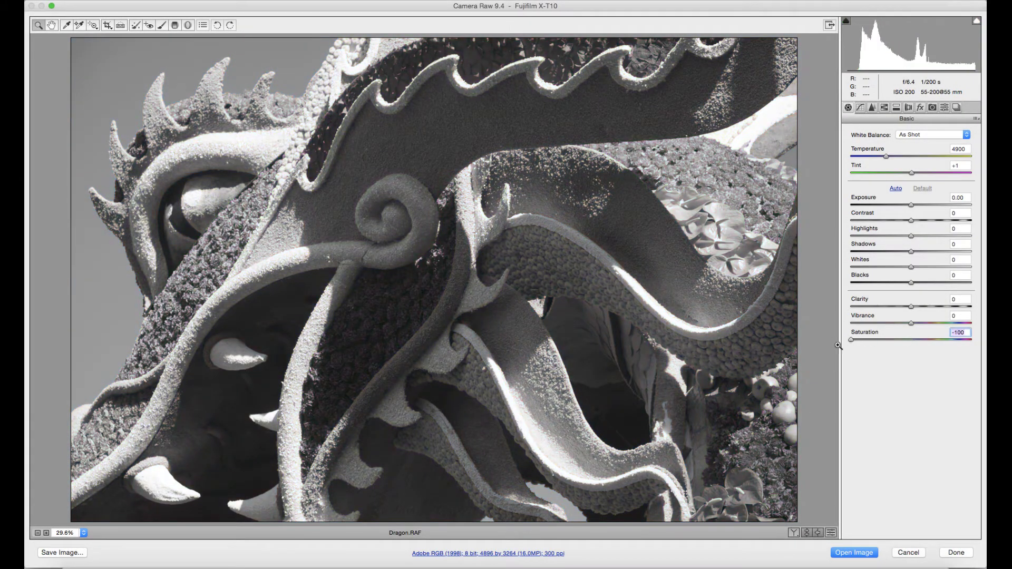
{"action": "left_click", "coordinate": [956, 553]}
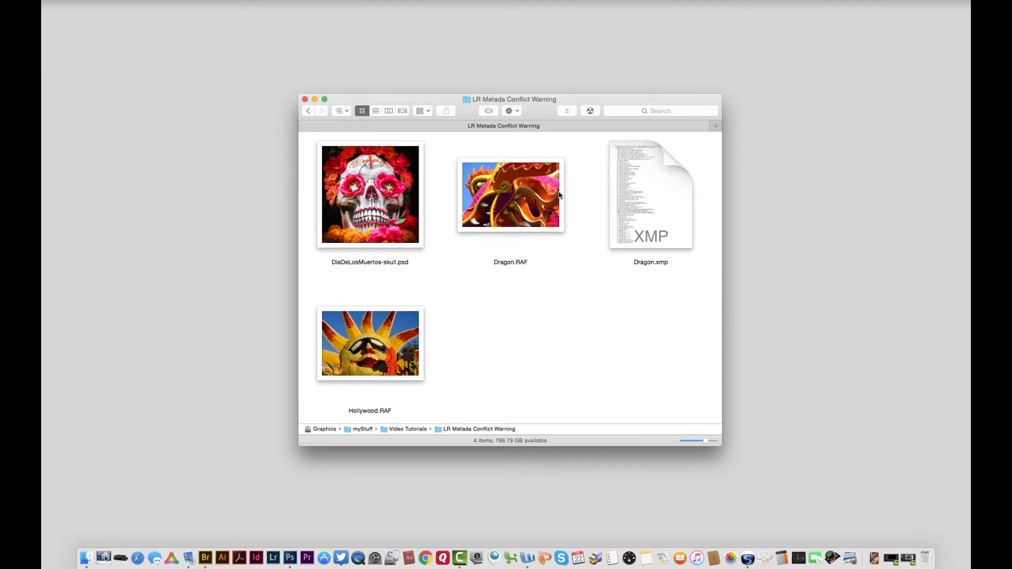
Open the LR Metada Conflict Warning folder in Bridge via the Dock icon
{"action": "left_click_drag", "start_coordinate": [468, 102], "coordinate": [205, 557]}
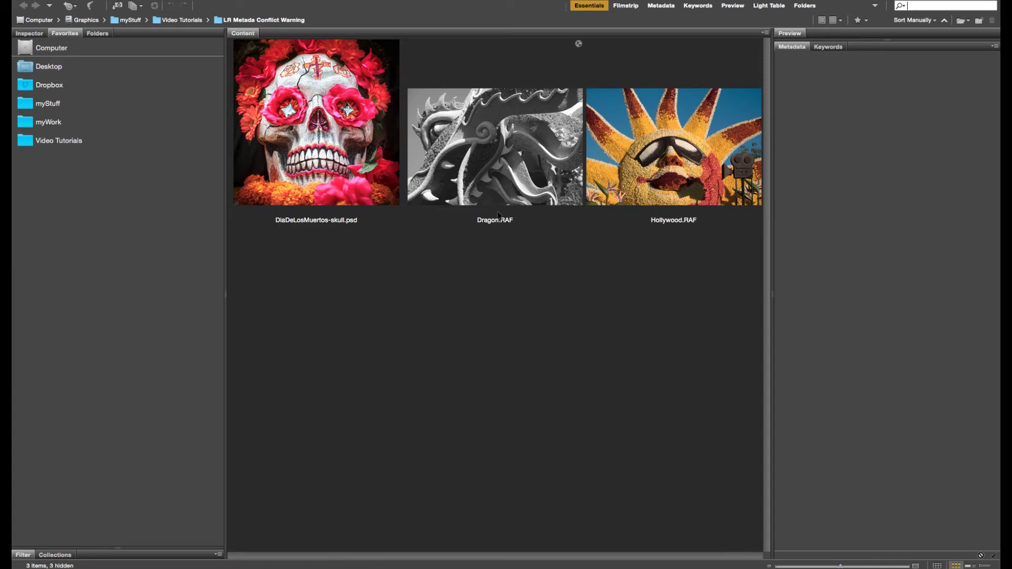
{"action": "mouse_move", "coordinate": [509, 191]}
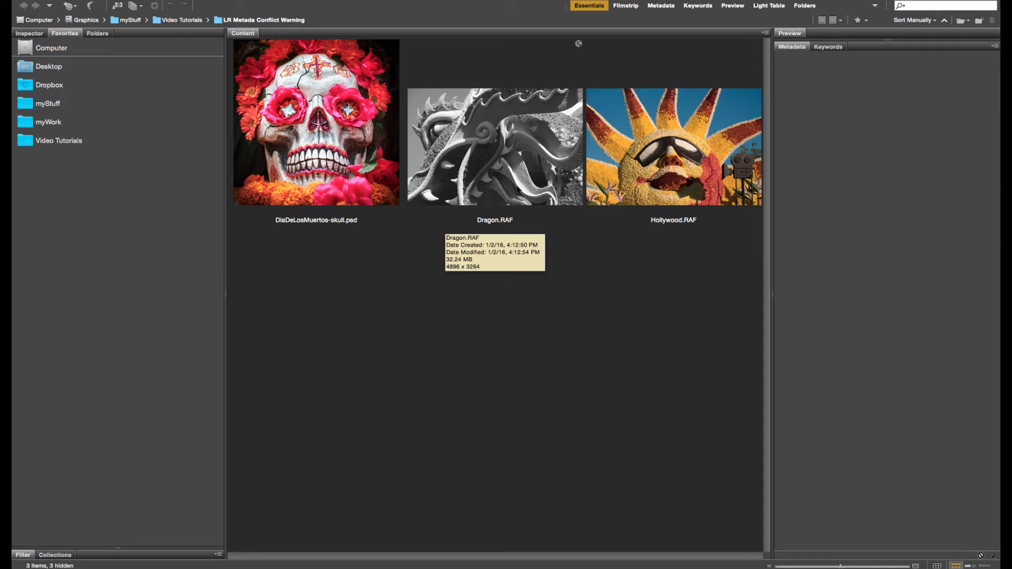
{"action": "mouse_move", "coordinate": [580, 49]}
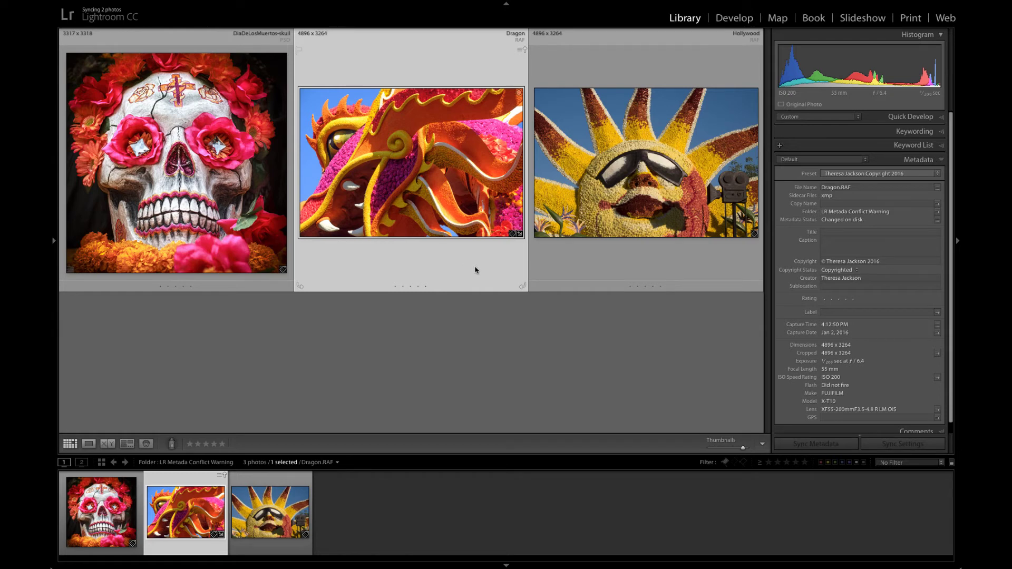
{"action": "key", "text": "d"}
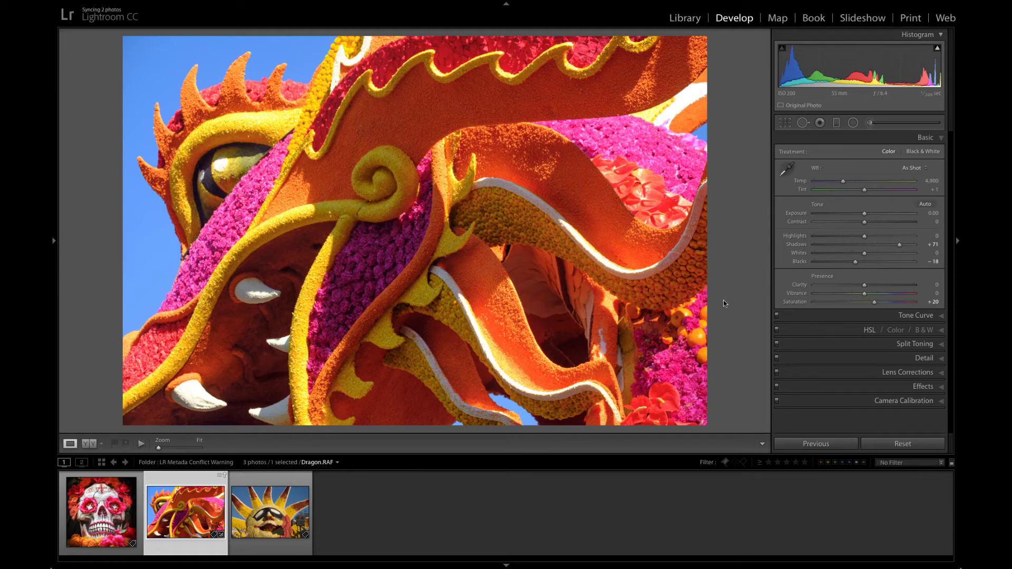
{"action": "key", "text": "e"}
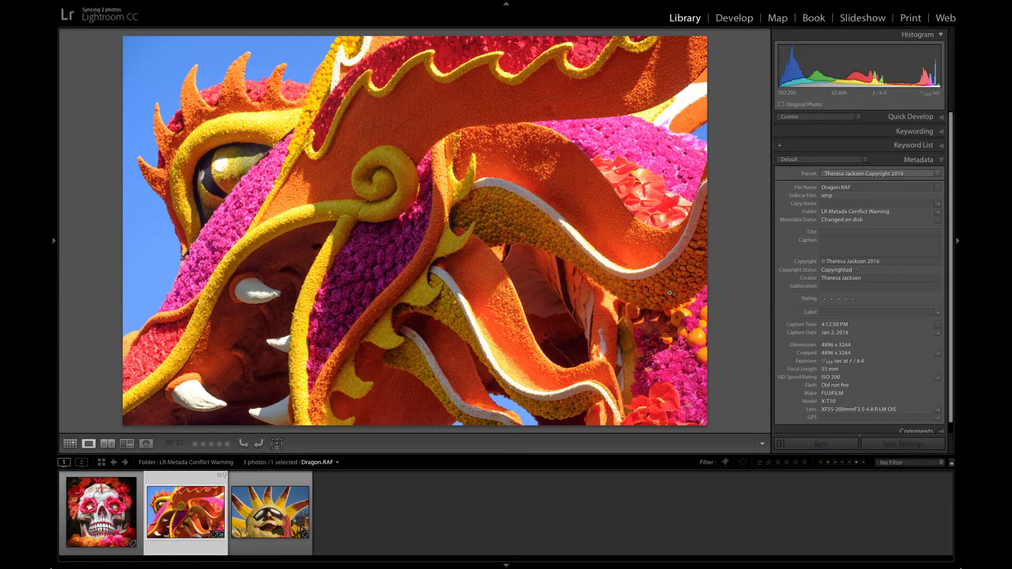
Return to Survey view and overwrite Dragon's disk metadata with the catalog settings
{"action": "key", "text": "n"}
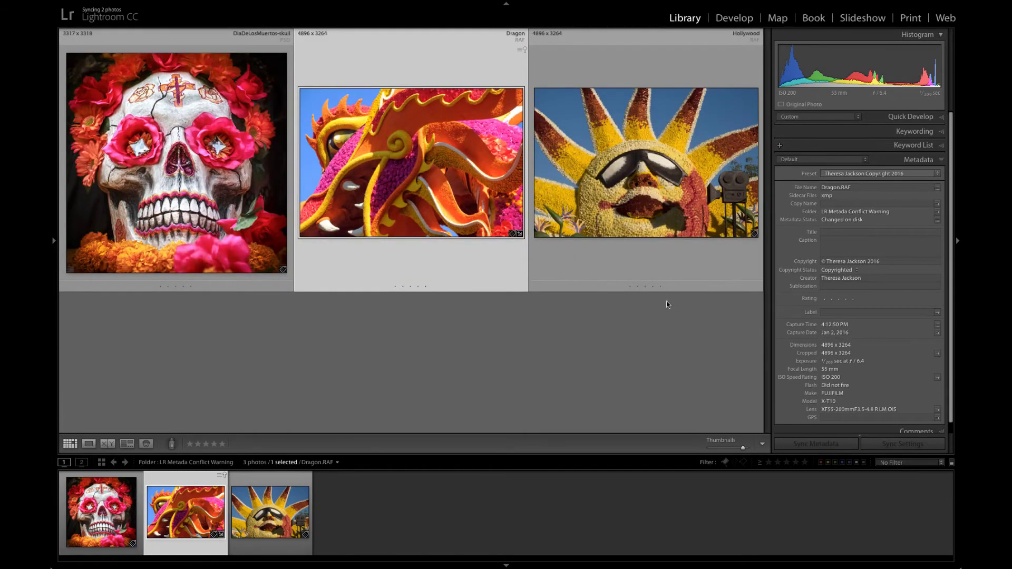
{"action": "left_click", "coordinate": [520, 50]}
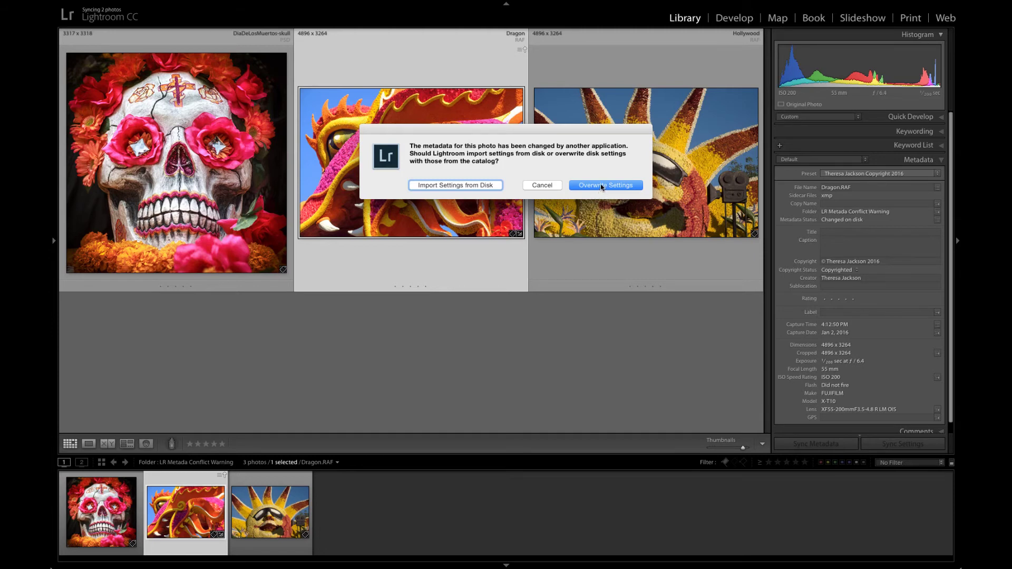
{"action": "left_click", "coordinate": [600, 187]}
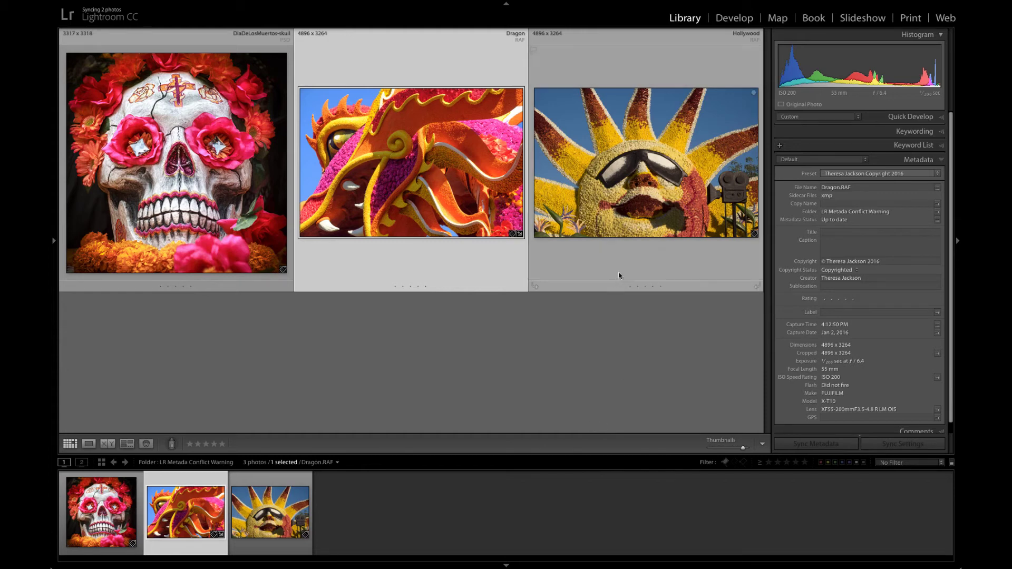
Select Hollywood.RAF in Survey view to show its 'Has been changed' status
{"action": "left_click", "coordinate": [633, 263]}
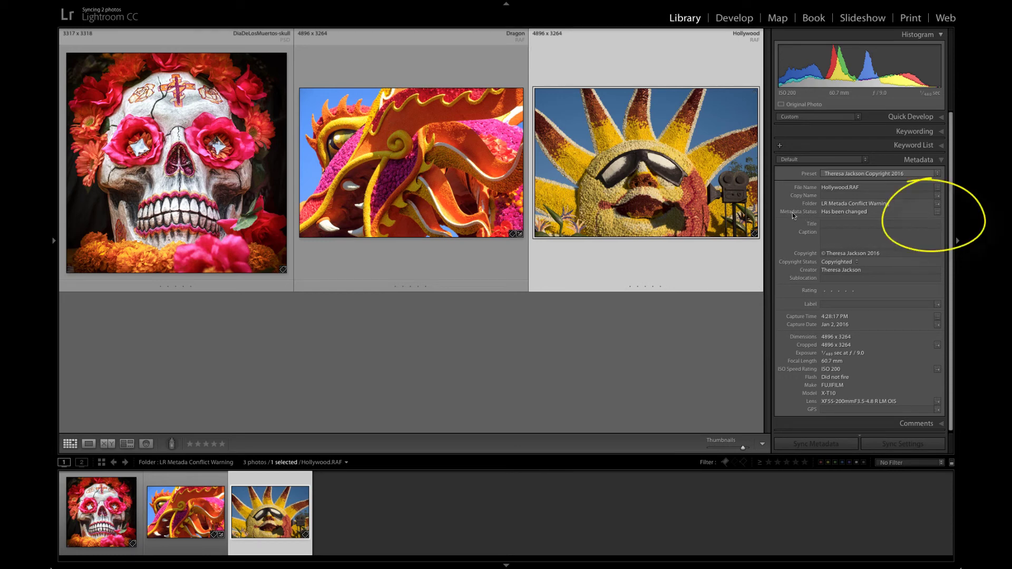
Save Hollywood's pending metadata changes to its XMP sidecar on disk
{"action": "left_click", "coordinate": [937, 213]}
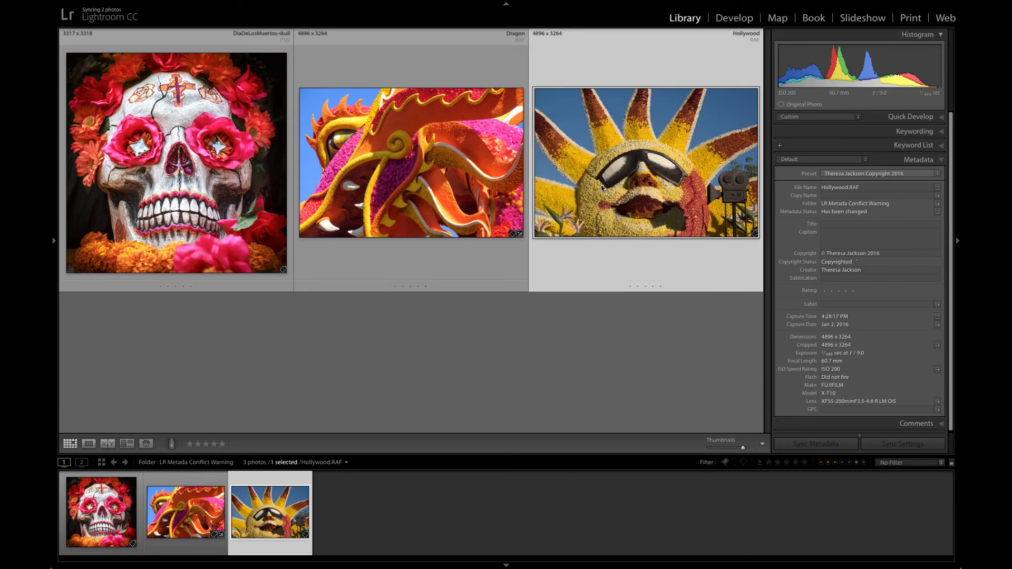
{"action": "left_click", "coordinate": [601, 185]}
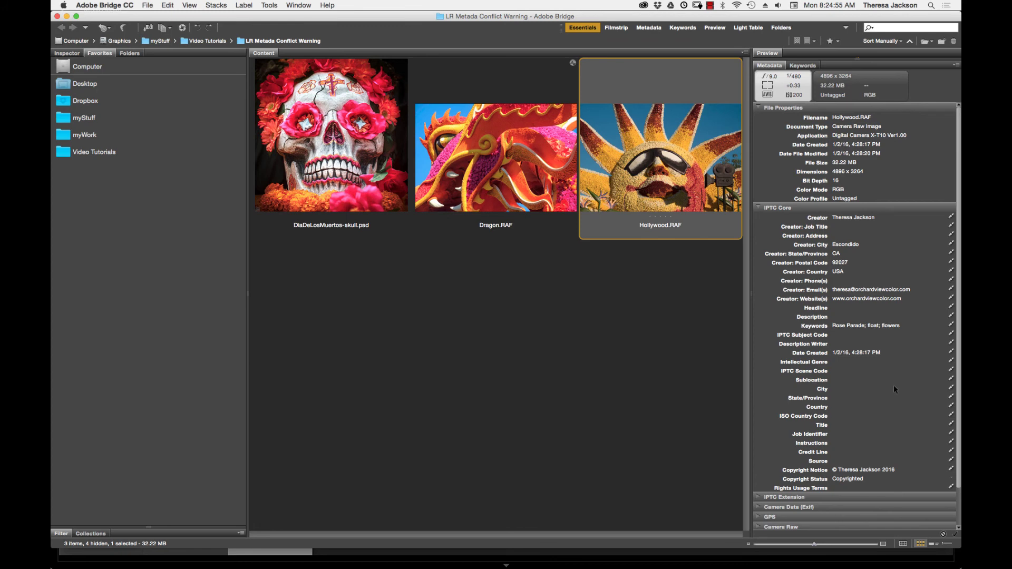
Set Hollywood.RAF's IPTC Title to 'Hollywood' in Bridge
{"action": "left_click", "coordinate": [833, 424]}
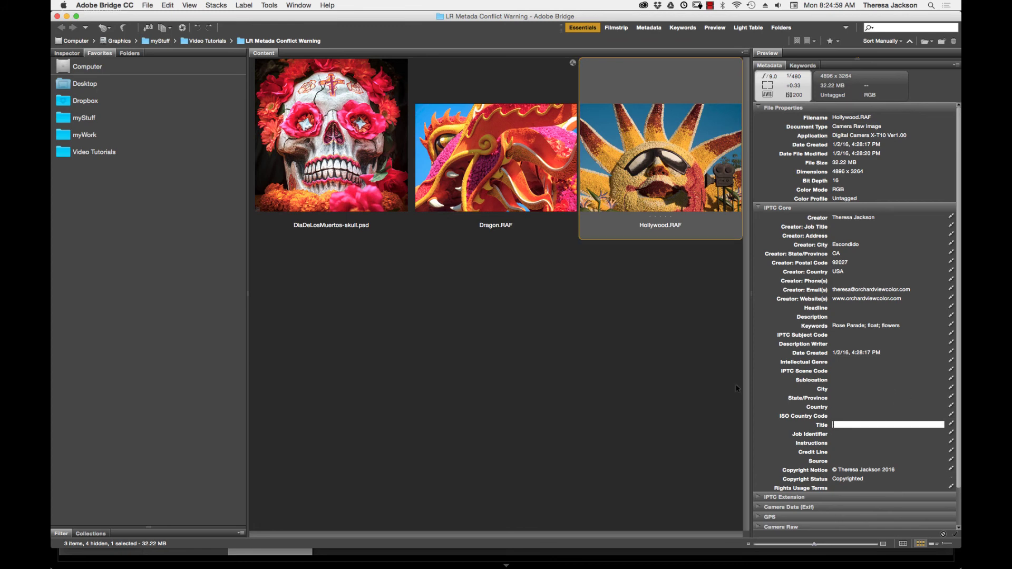
{"action": "type", "text": "Hollywood"}
{"action": "key", "text": "Return"}
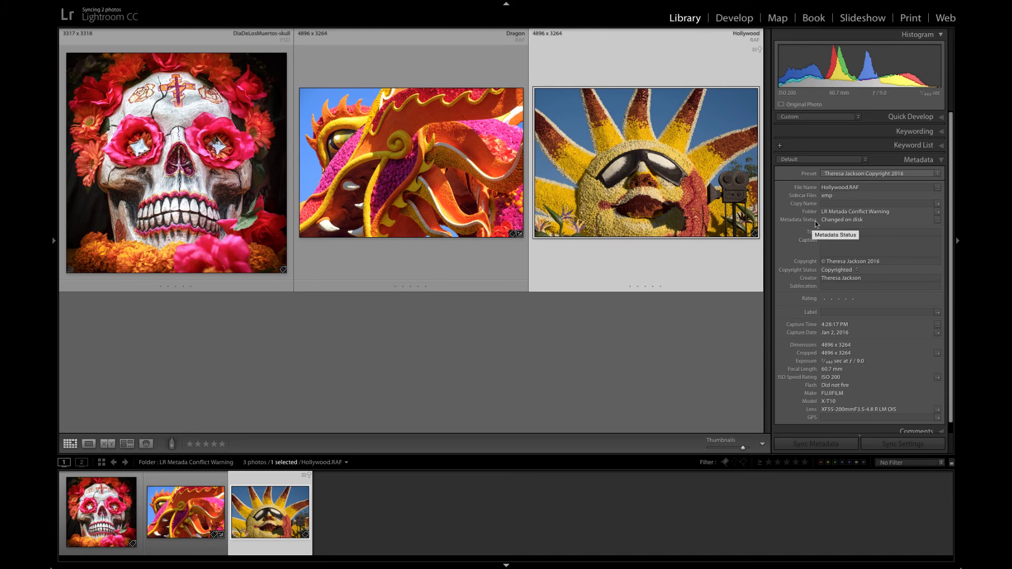
Resolve Hollywood's metadata conflict by importing the changed settings from disk
{"action": "left_click", "coordinate": [755, 51]}
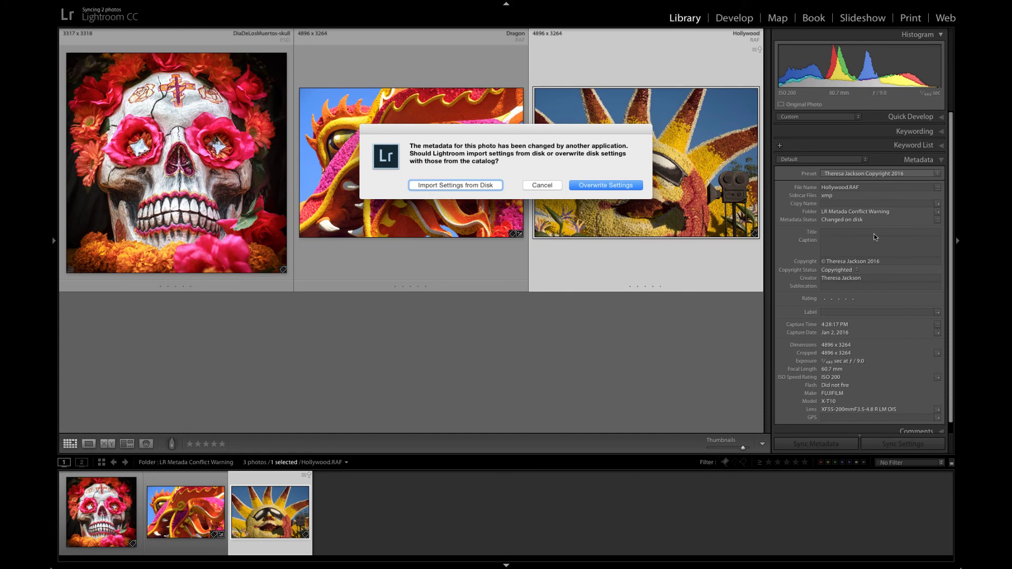
{"action": "left_click", "coordinate": [453, 187]}
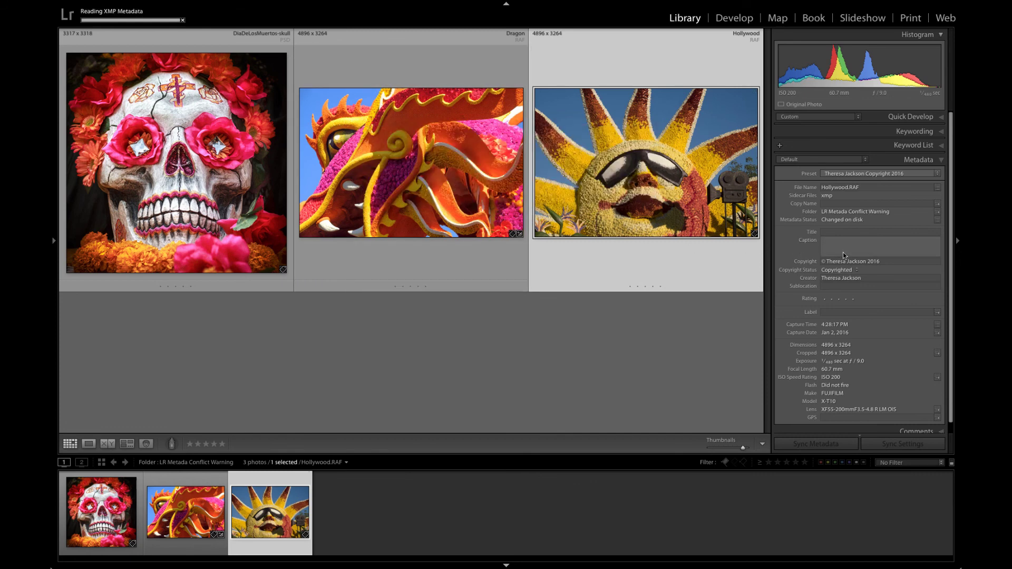